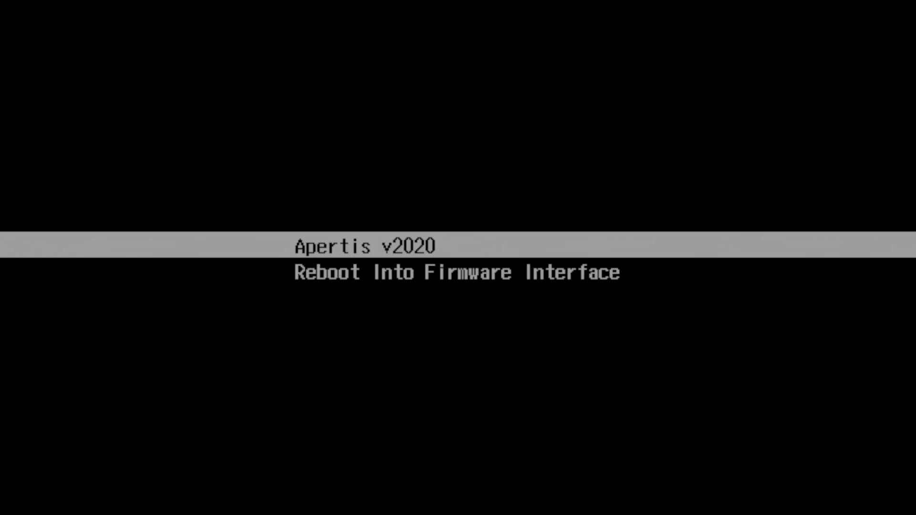
Step: Choose Reboot Into Firmware Interface in the Apertis boot menu to reach the firmware Front Page
key("Down")
key("Up")
key("Down")
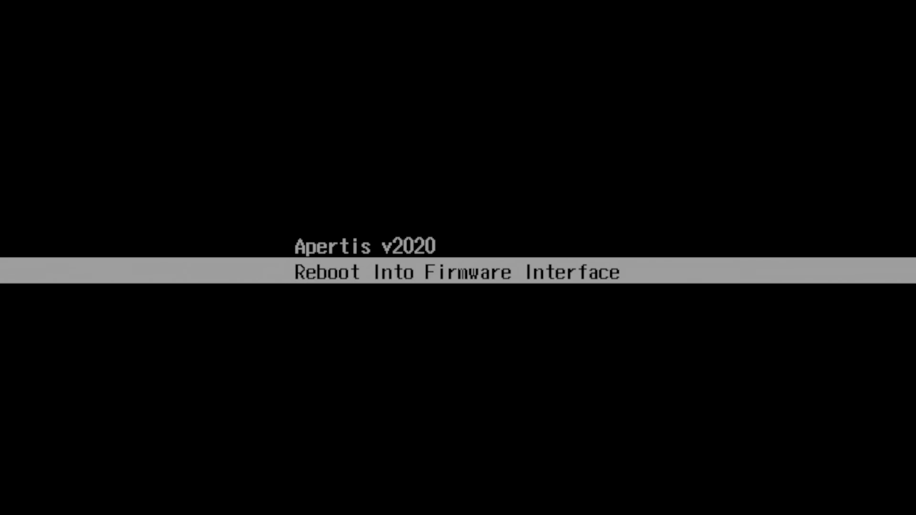
key("Up")
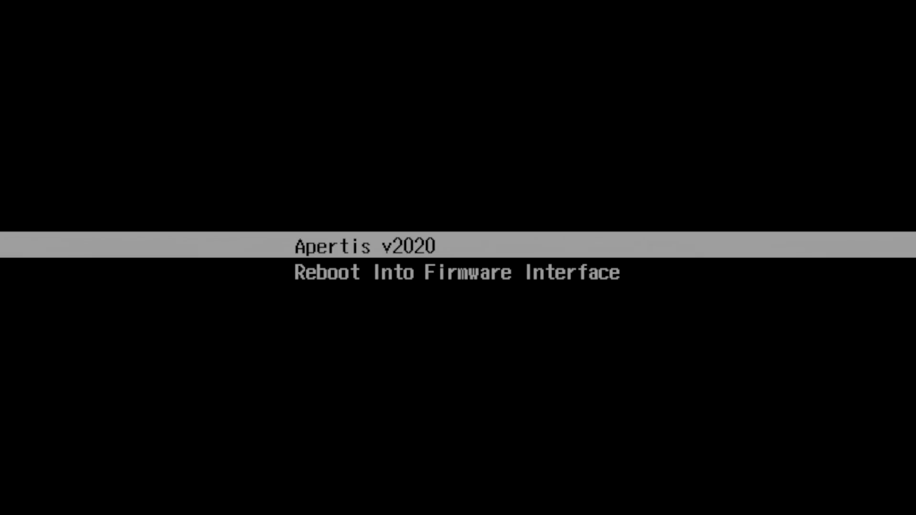
key("Down")
key("Up")
key("Down")
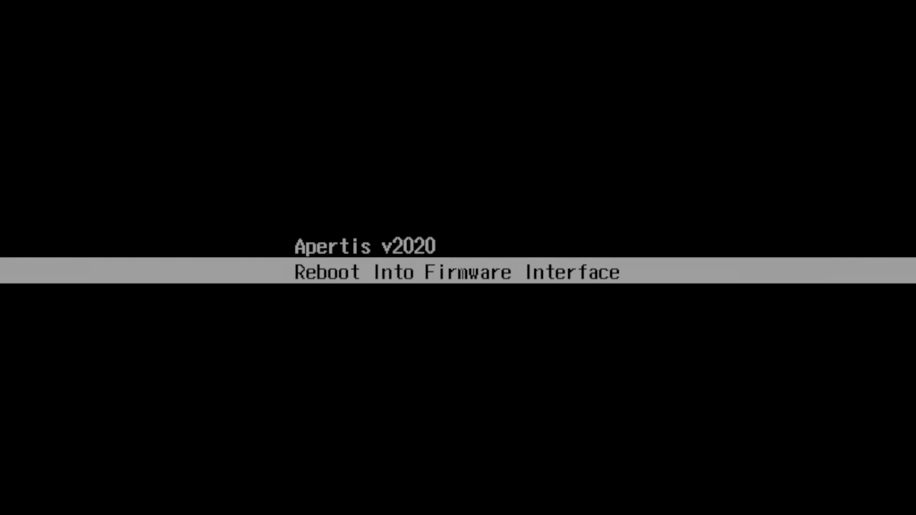
key("Return")
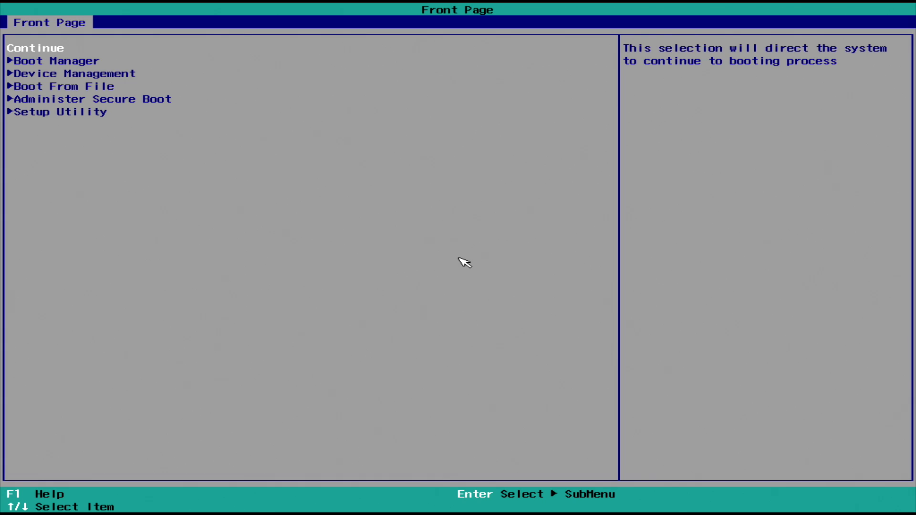
Step: Enter Setup Utility from the InsydeH2O Front Page to get the password prompt
key("Down")
key("Down")
key("Down")
key("Down")
key("Down")
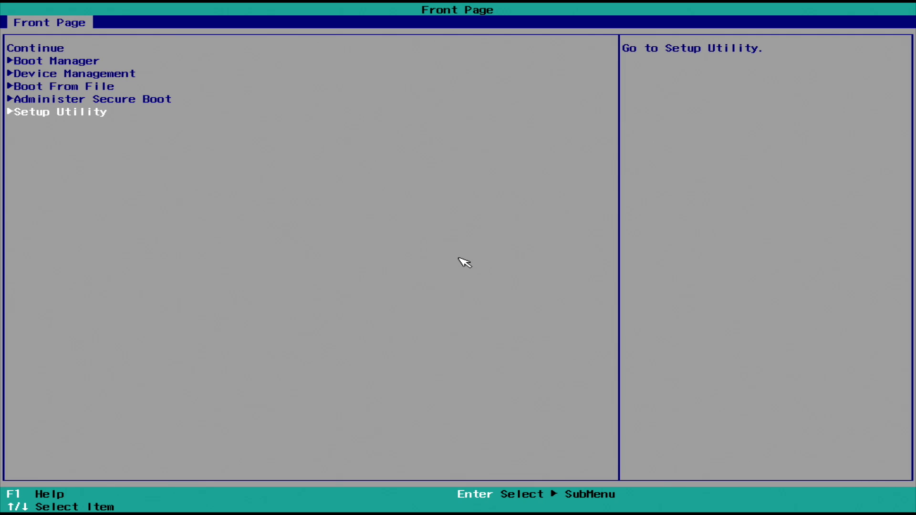
key("Return")
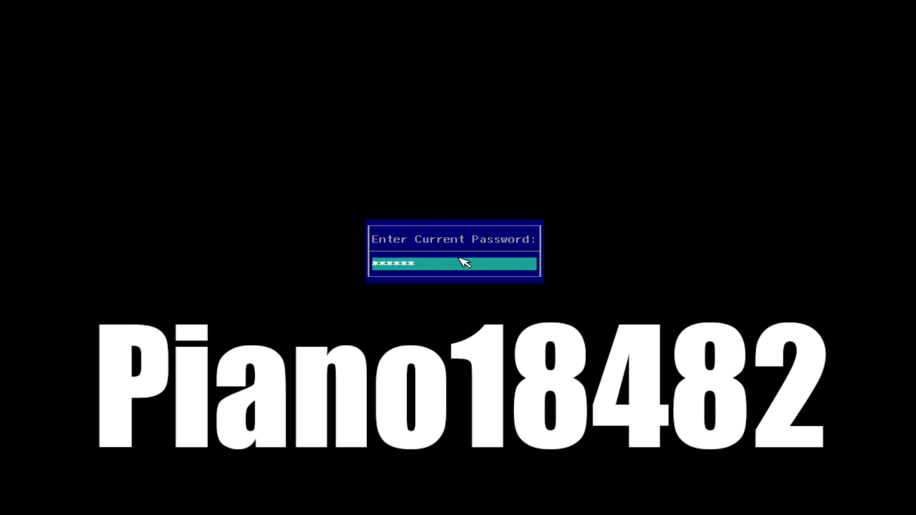
Step: Unlock setup with the supervisor password and open Set Supervisor Password on the Security page
key("Return")
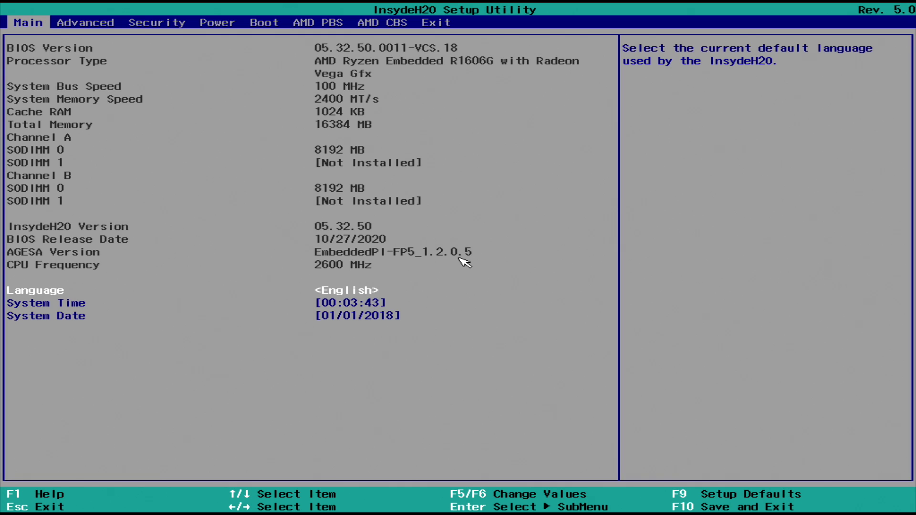
key("Right")
key("Right")
key("Left")
key("Left")
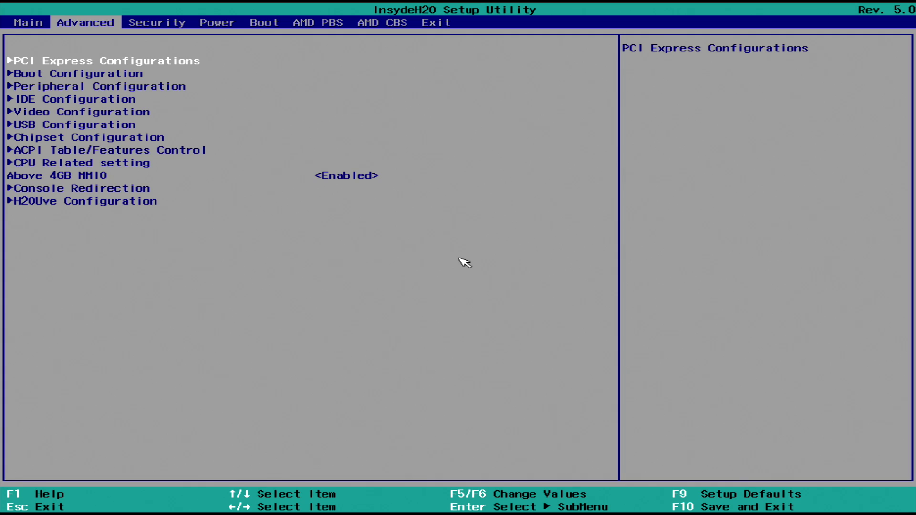
key("Right")
key("Right")
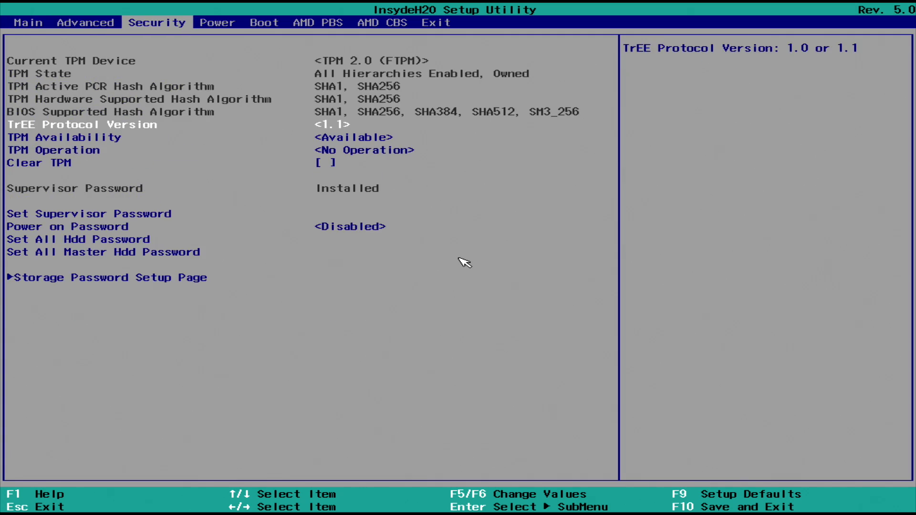
key("Down")
key("Down")
key("Down")
key("Down")
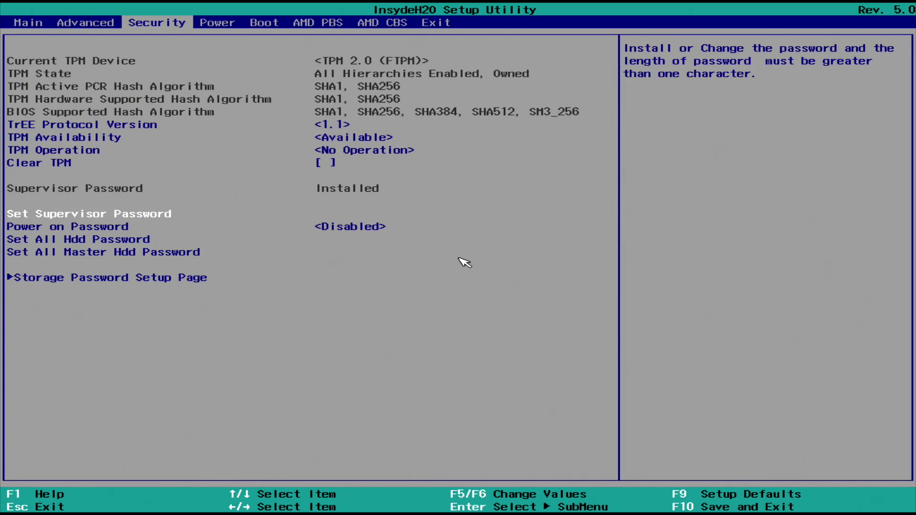
key("Return")
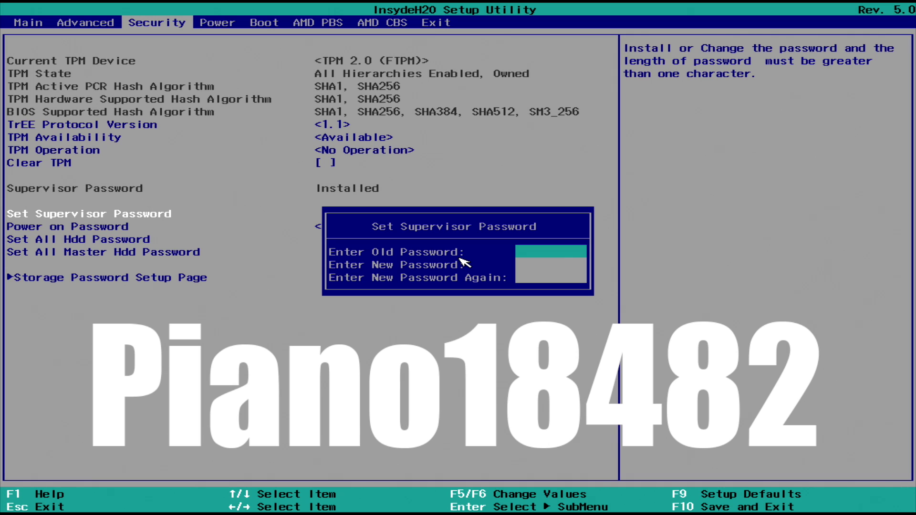
Step: Clear the supervisor password with blank new fields, then go back to the Main page
key("Return")
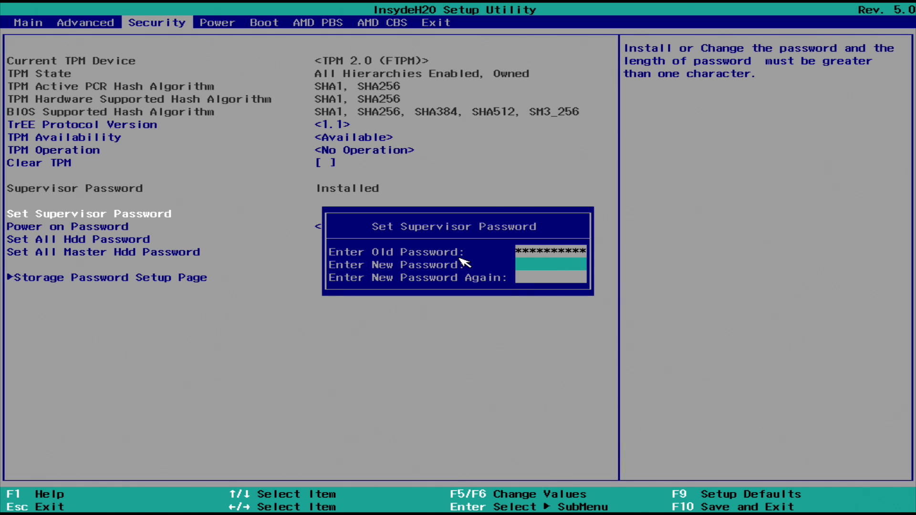
key("Return")
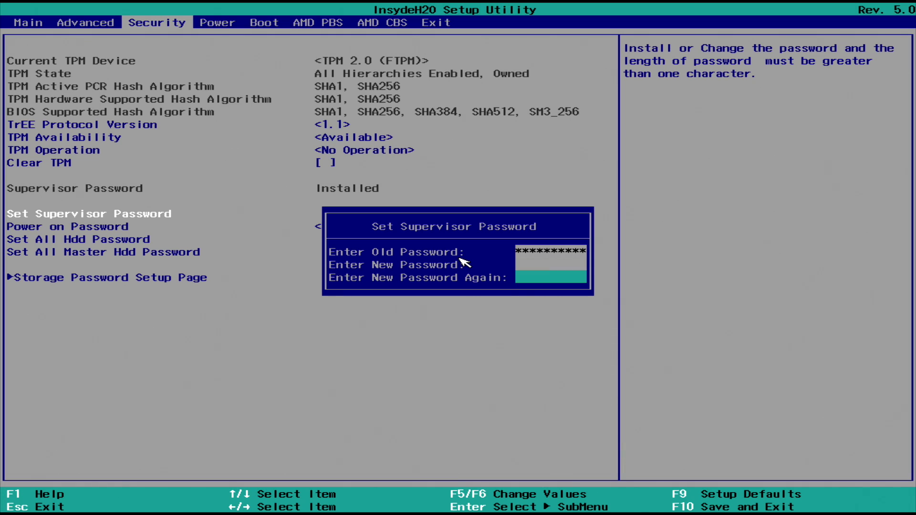
key("Return")
left_click(462, 263)
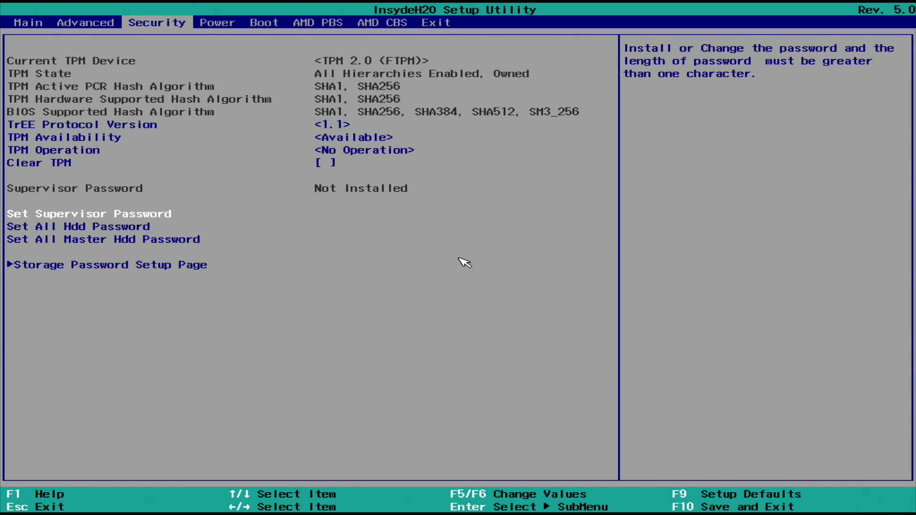
key("Left")
key("Left")
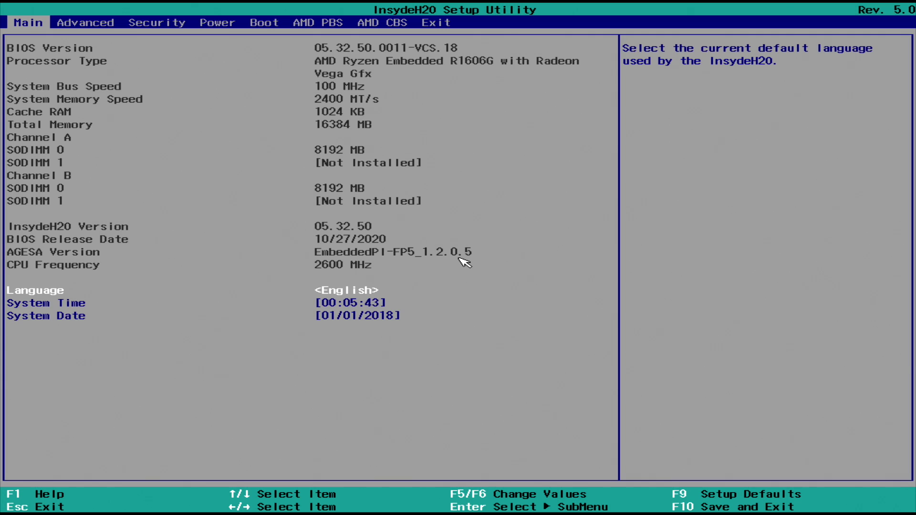
Step: Navigate AMD CBS > UMC Common Options > DDR4 Common Options > DRAM Timing Configuration to the Accept choice
key("Right")
key("Right")
key("Right")
key("Right")
key("Right")
key("Right")
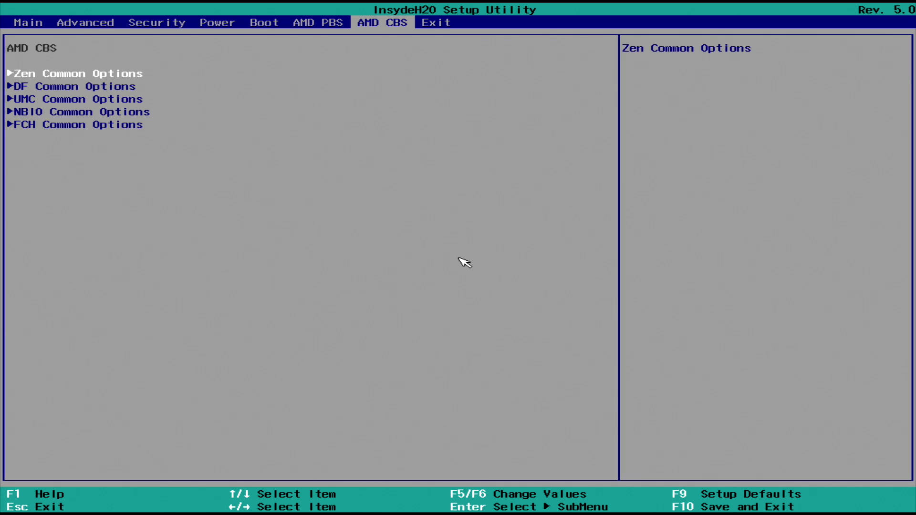
key("Down")
key("Down")
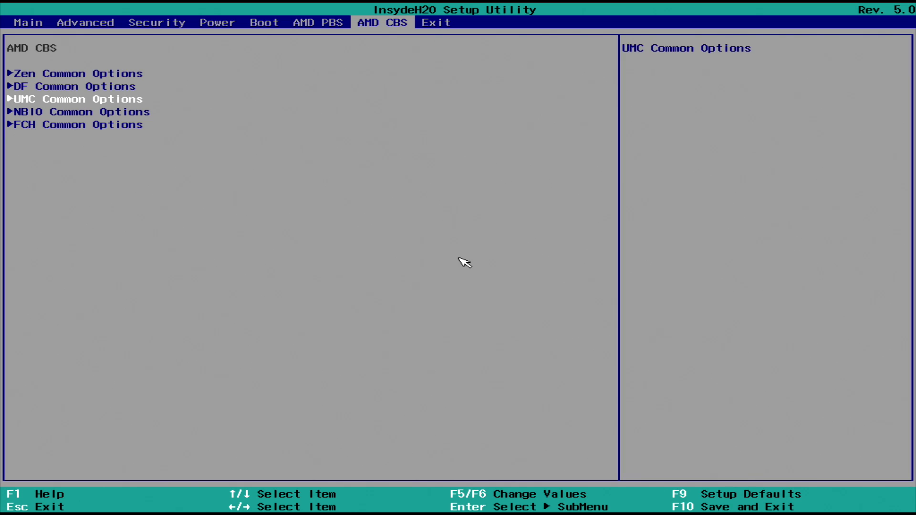
key("Return")
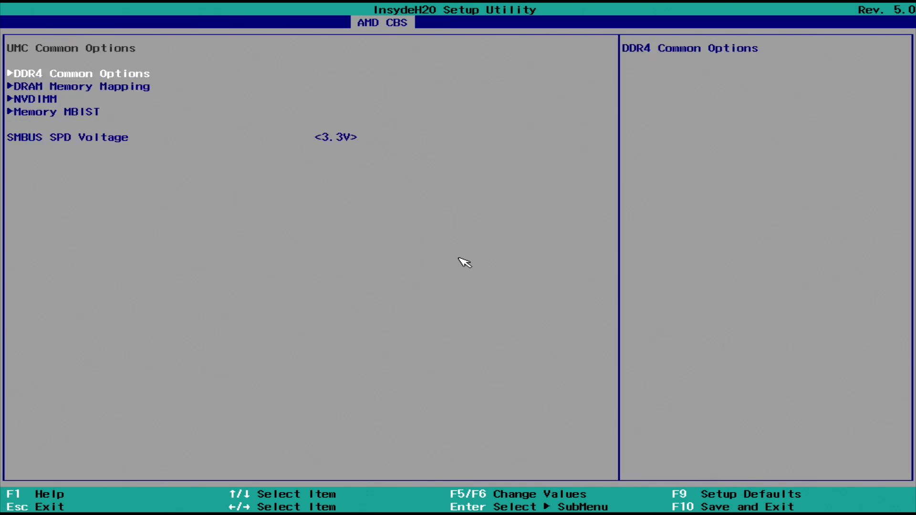
key("Return")
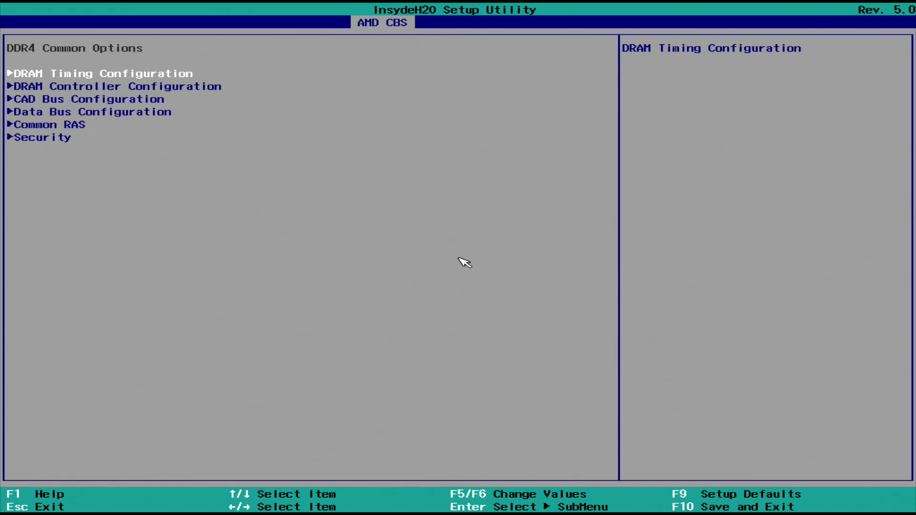
key("Return")
key("Down")
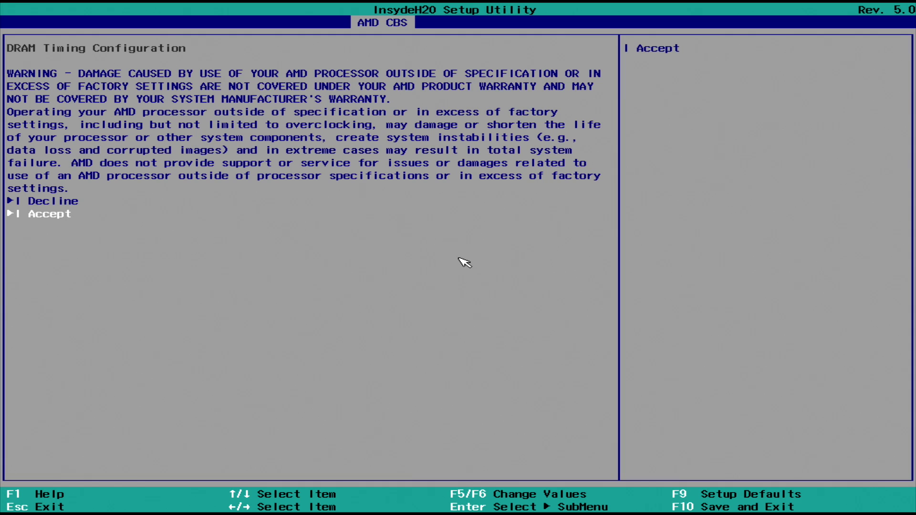
Step: Accept the DRAM overclocking warning and set Overclock to Enabled
key("Return")
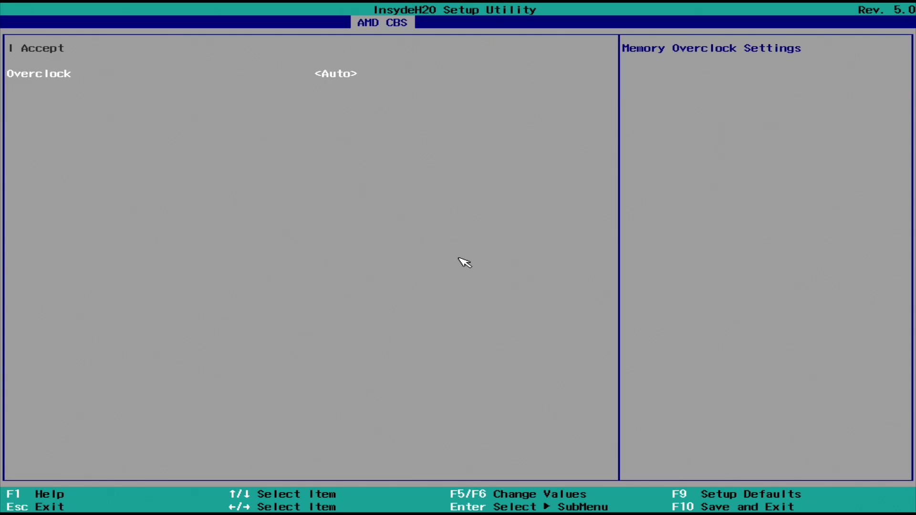
key("Return")
key("Down")
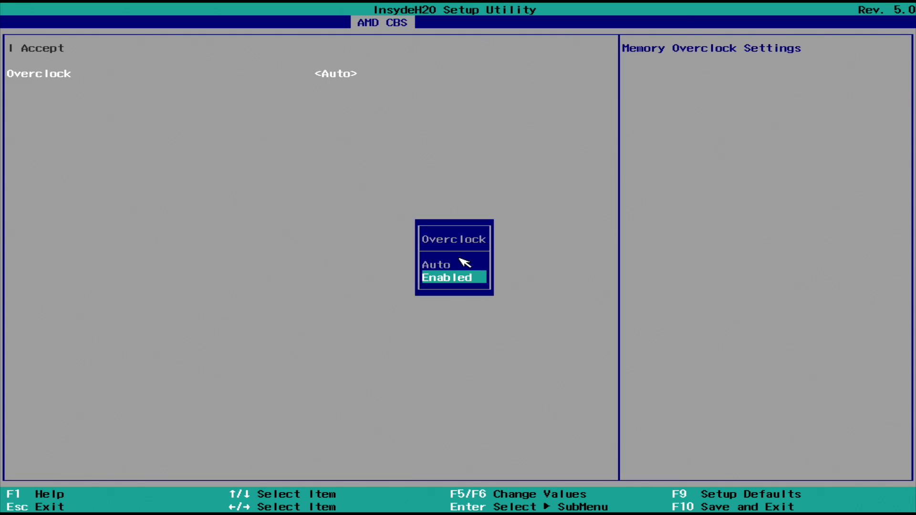
key("Return")
Step: Set Memory Clock Speed to 1600MHz
key("Down")
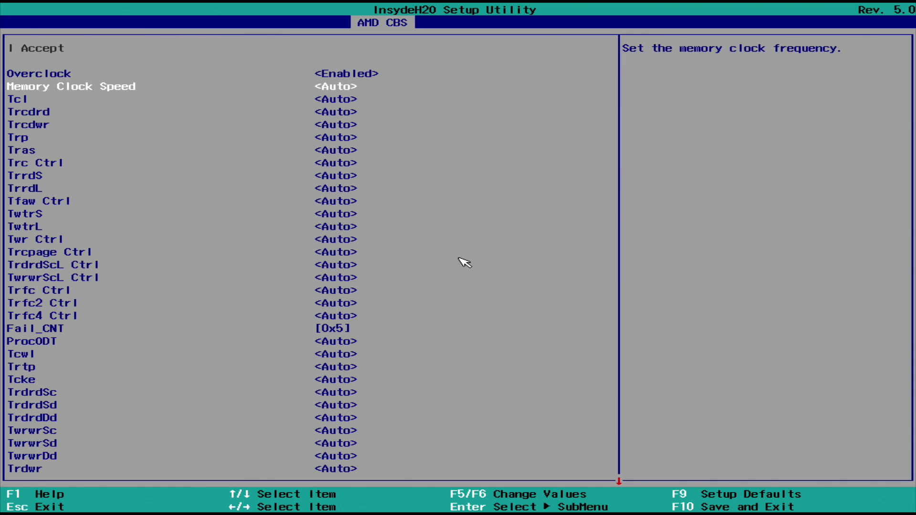
key("Return")
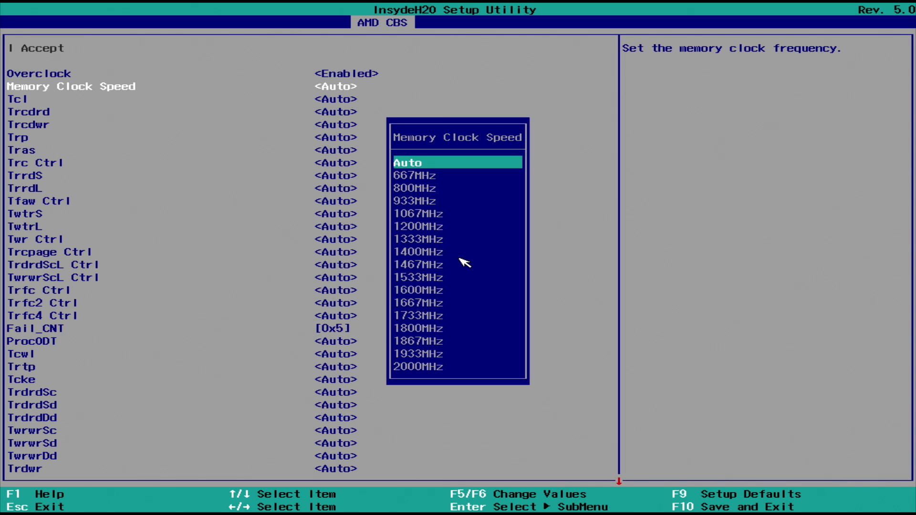
key("Down")
key("Down")
key("Down")
key("Down")
key("Down")
key("Down")
key("Down")
key("Down")
key("Down")
key("Down")
key("Down")
key("Down")
key("Down")
key("Down")
key("Down")
key("Down")
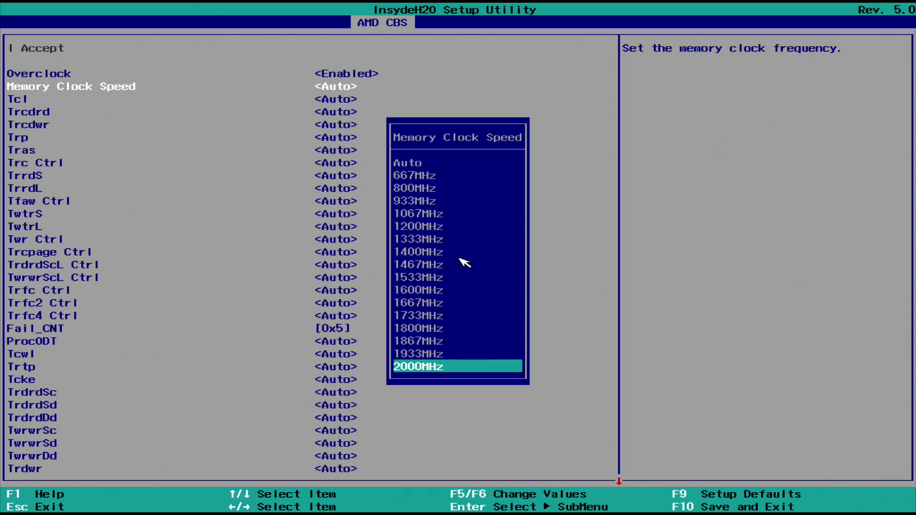
key("Up")
key("Up")
key("Up")
key("Up")
key("Up")
key("Up")
key("Up")
key("Up")
key("Up")
key("Up")
key("Up")
key("Up")
key("Up")
key("Up")
key("Up")
key("Up")
key("Down")
key("Down")
key("Down")
key("Down")
key("Down")
key("Down")
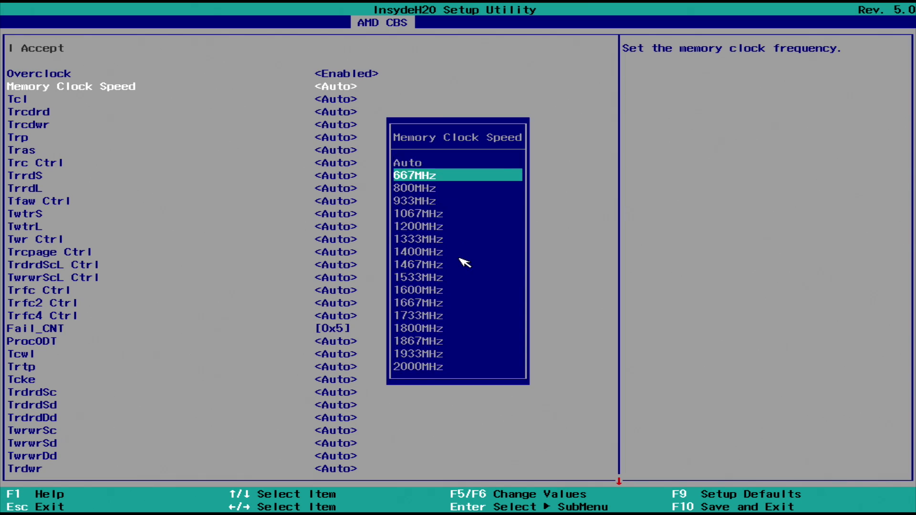
key("Up")
key("Up")
key("Up")
key("Up")
key("Up")
key("Up")
key("Down")
key("Down")
key("Down")
key("Down")
key("Down")
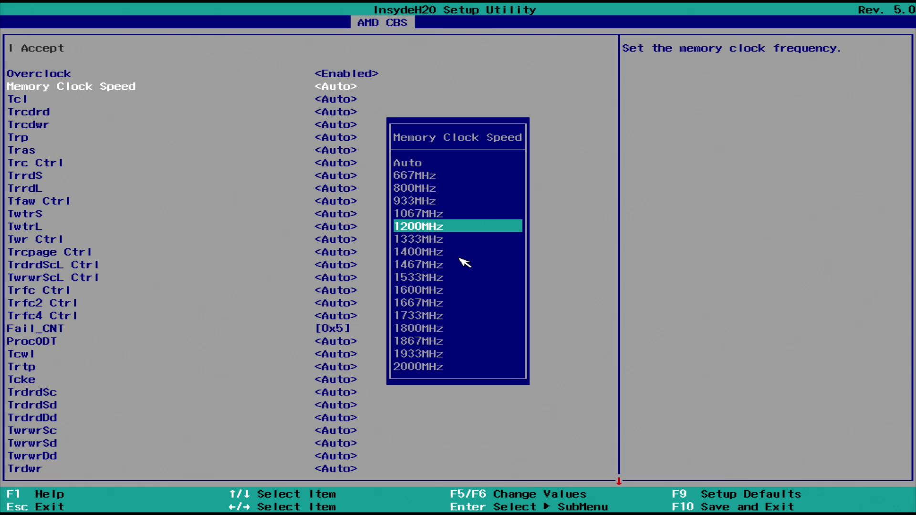
key("Down")
key("Down")
key("Down")
key("Down")
key("Down")
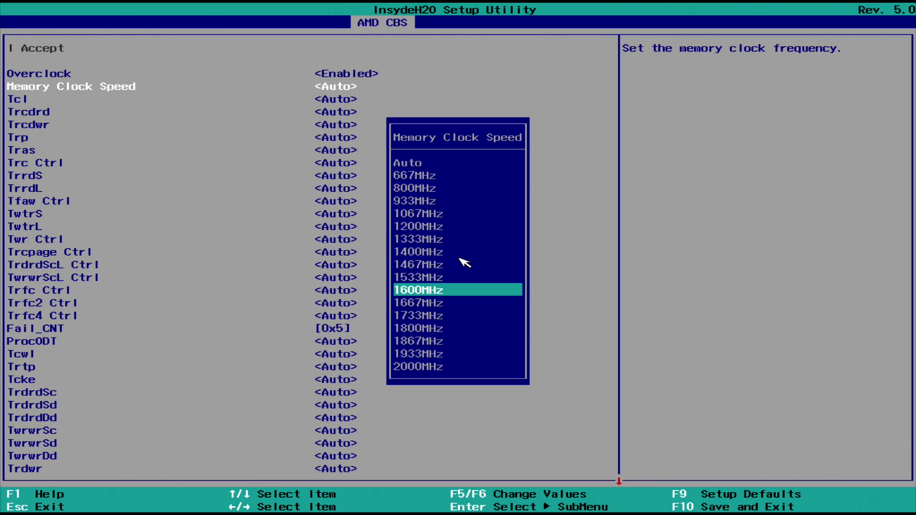
key("Return")
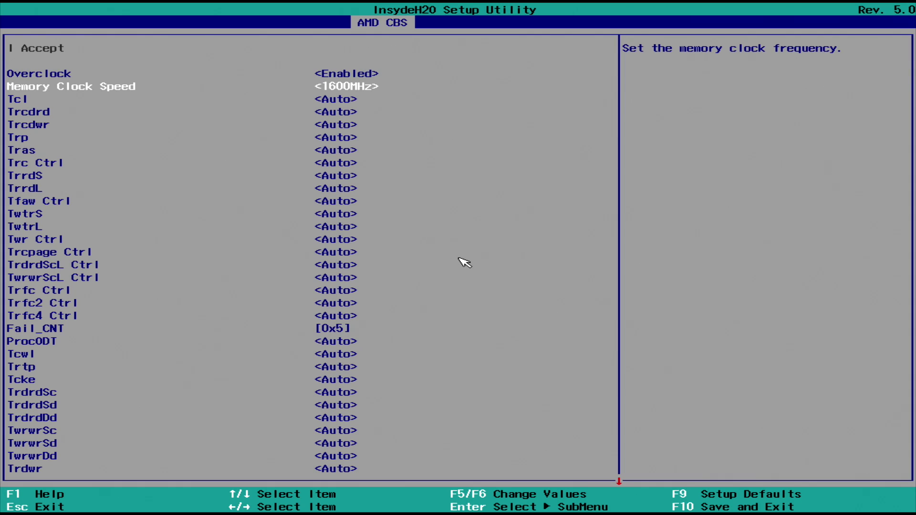
Step: Back out to the AMD CBS main list with NBIO Common Options highlighted
key("Escape")
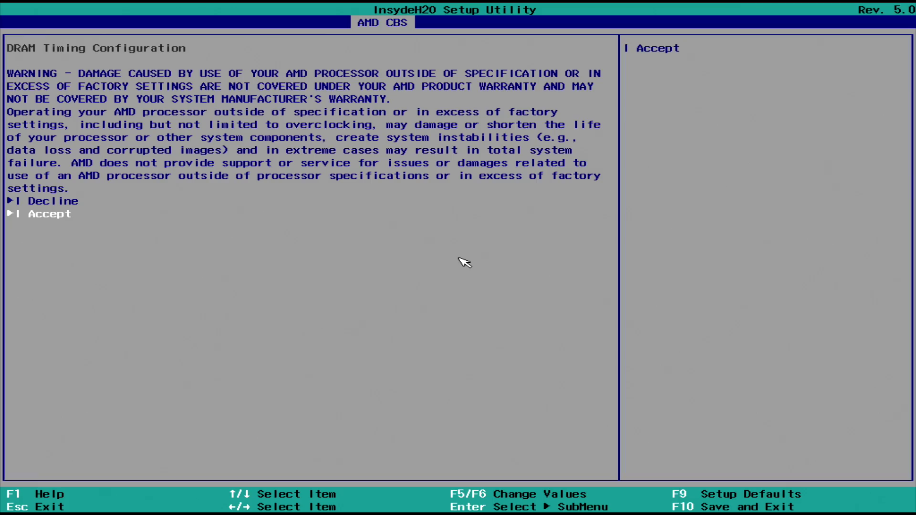
key("Escape")
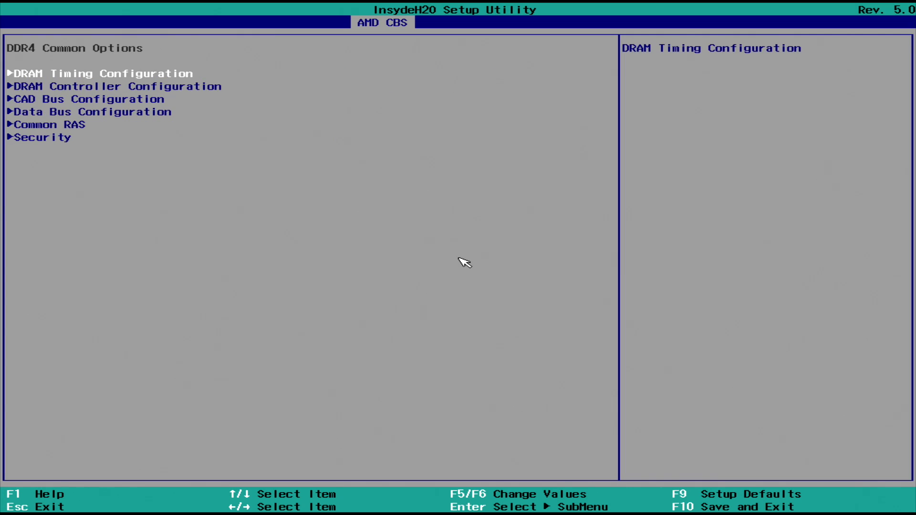
key("Escape")
key("Down")
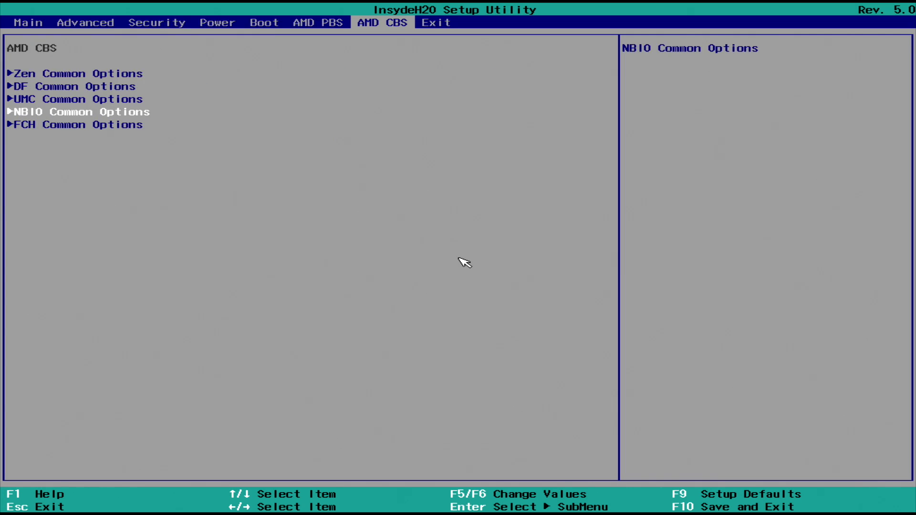
Step: In NBIO GFX Configuration, set Integrated Graphics Controller to Forces
key("Return")
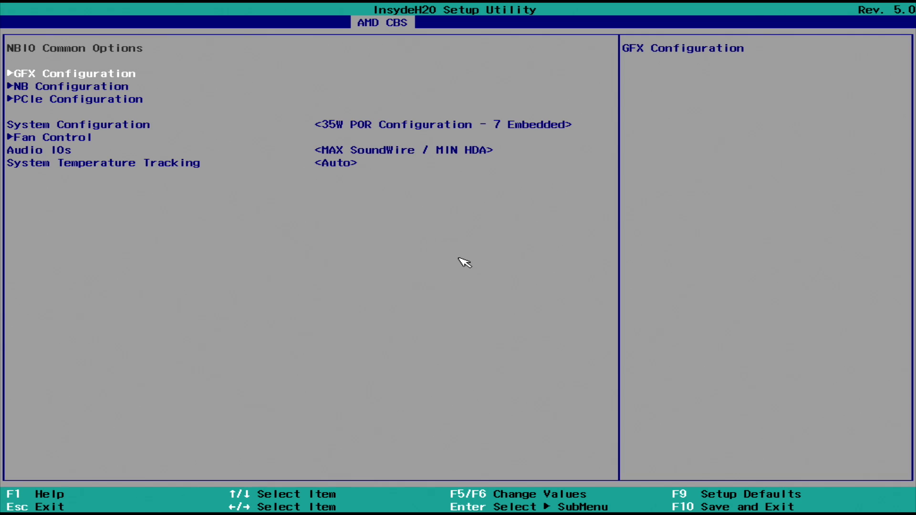
key("Return")
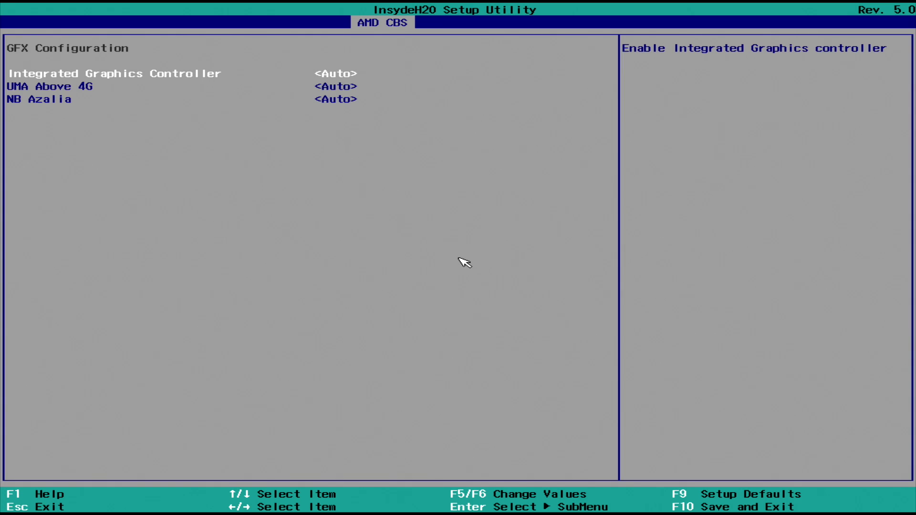
key("Return")
key("Up")
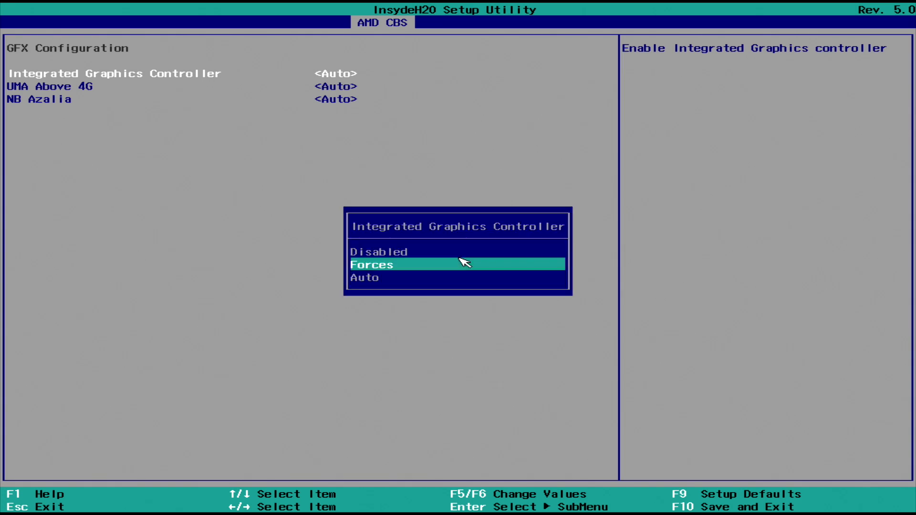
key("Return")
Step: Set UMA Mode to UMA_SPECIFIED with a 4G UMA Frame buffer Size
key("Down")
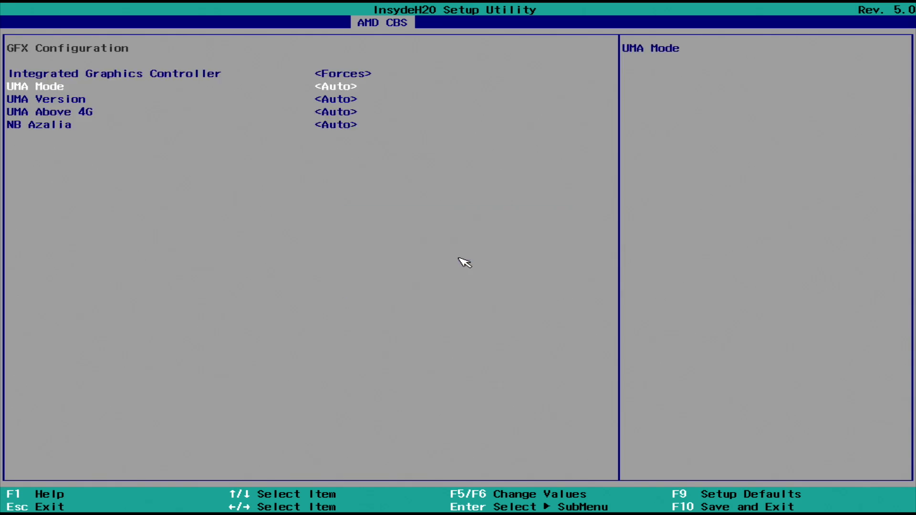
key("Return")
key("Down")
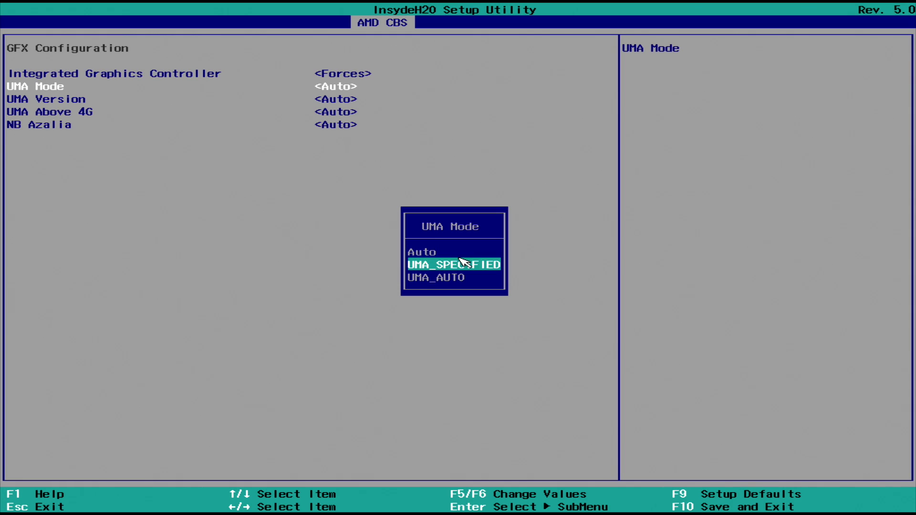
key("Return")
key("Down")
key("Down")
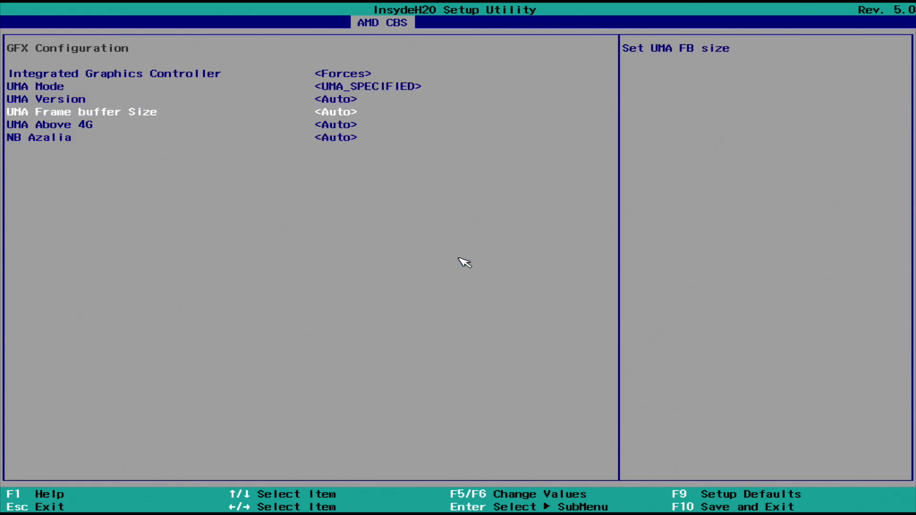
key("Return")
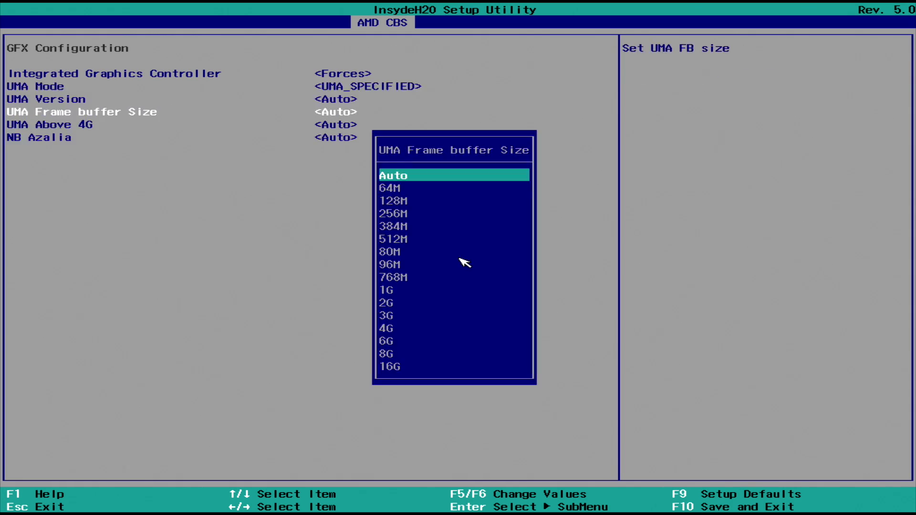
key("Down")
key("Down")
key("Down")
key("Down")
key("Down")
key("Down")
key("Down")
key("Down")
key("Down")
key("Down")
key("Down")
key("Down")
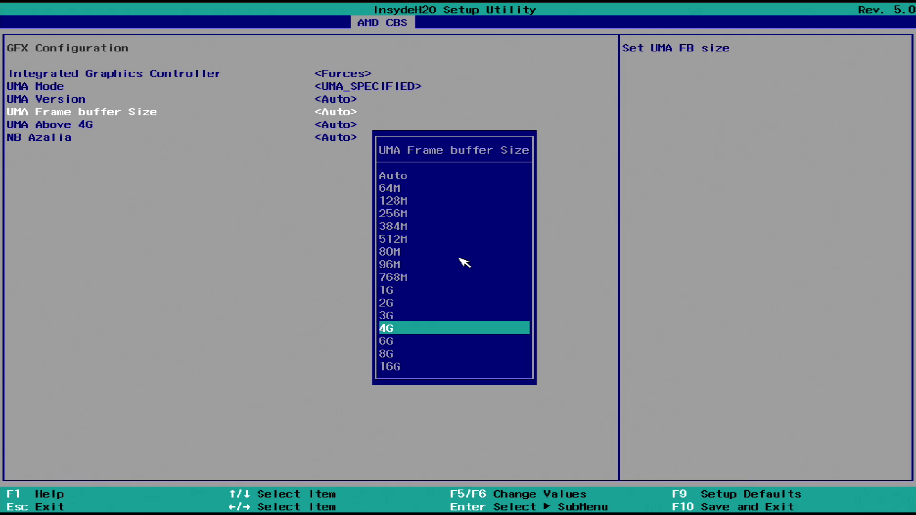
key("Return")
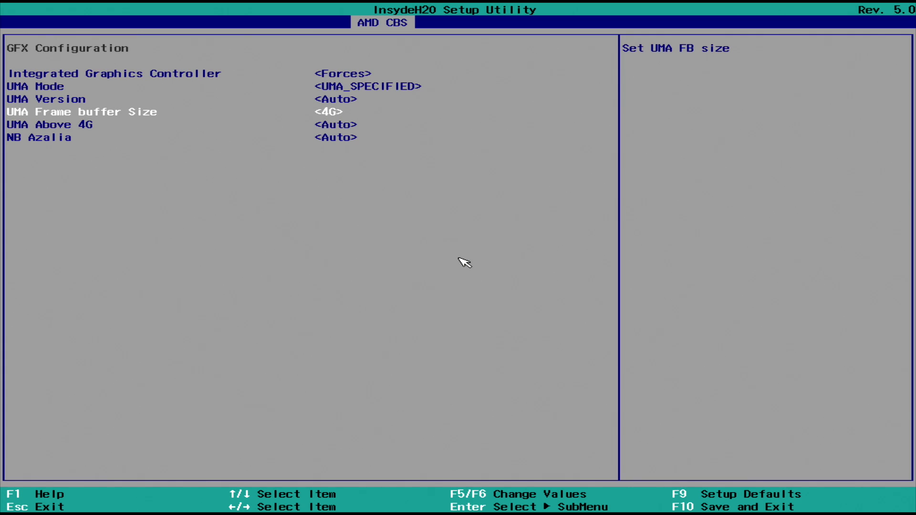
key("Escape")
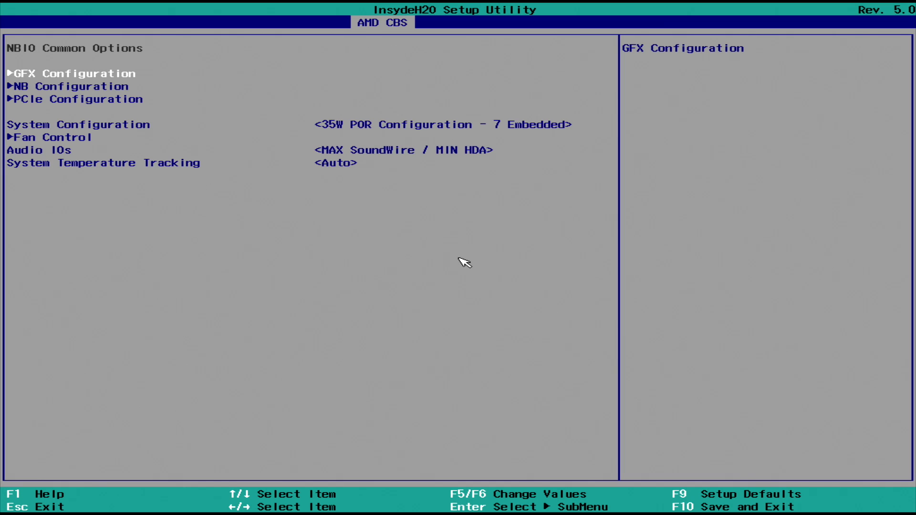
Step: Set System Configuration to 54W POR Configuration - 9 Embedded and move to the Exit page
key("Down")
key("Down")
key("Down")
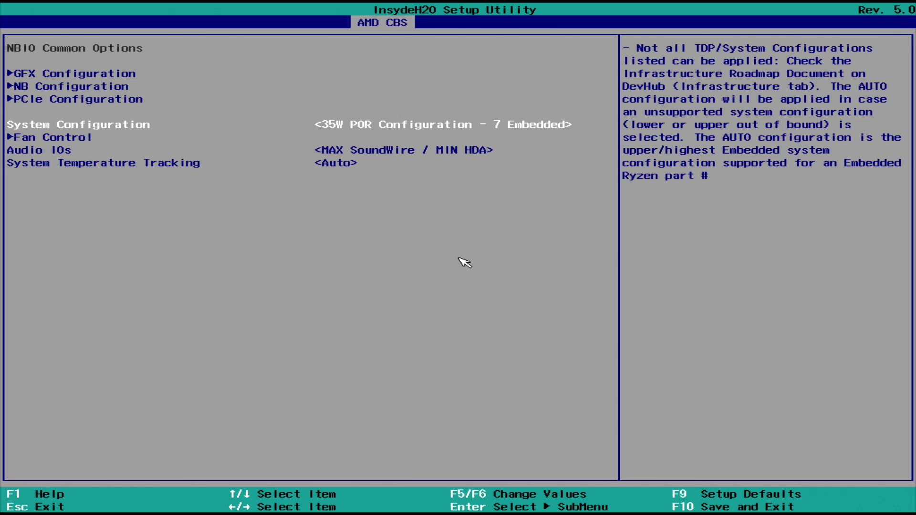
key("Return")
key("Down")
key("Down")
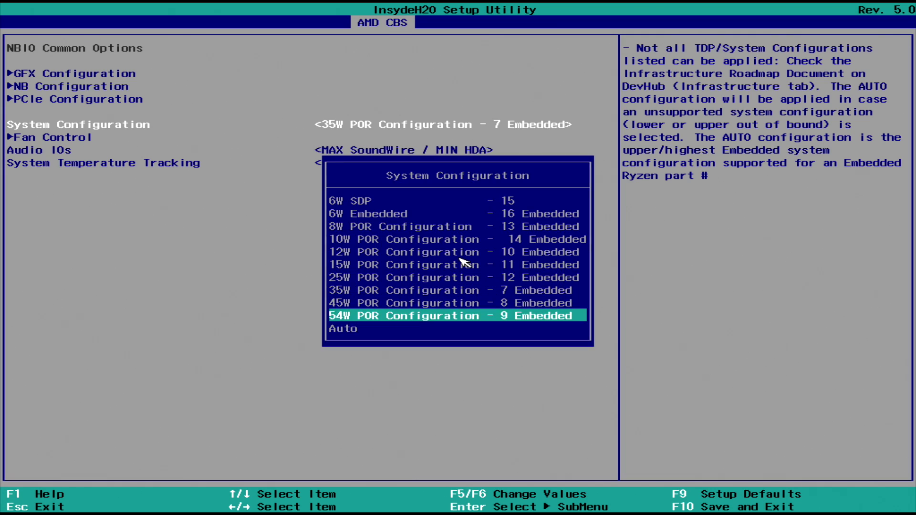
key("Return")
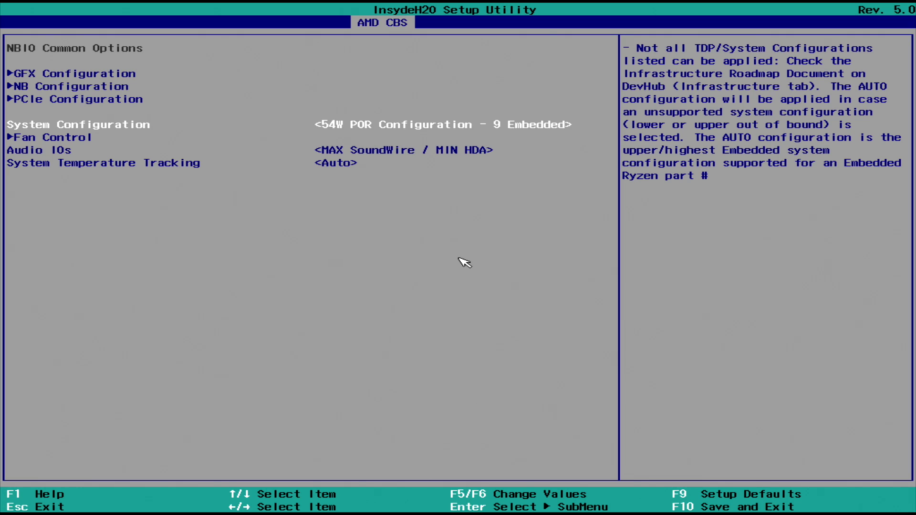
key("Escape")
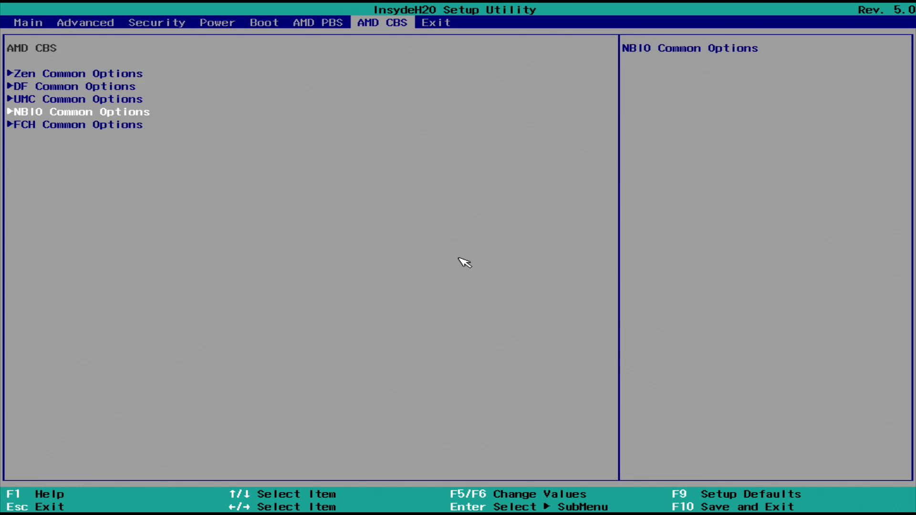
key("Right")
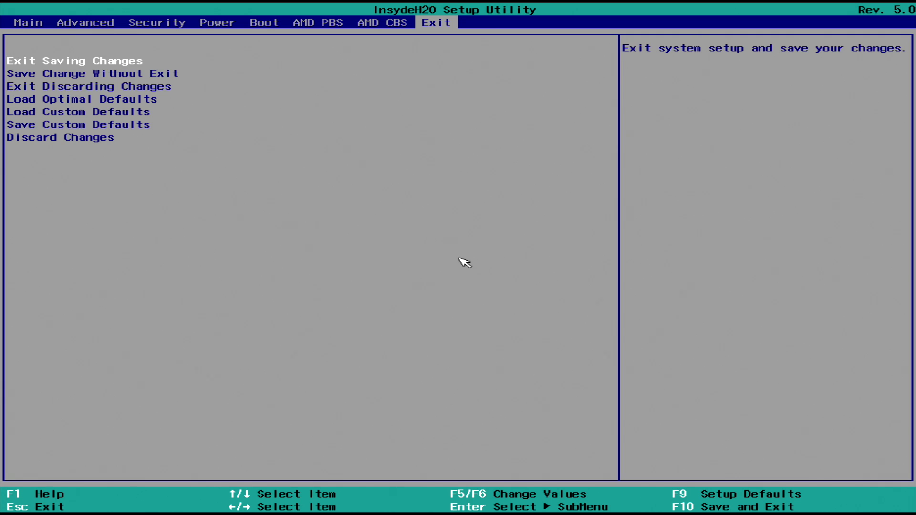
Step: Exit setup saving changes so the console boots into Windows
key("Return")
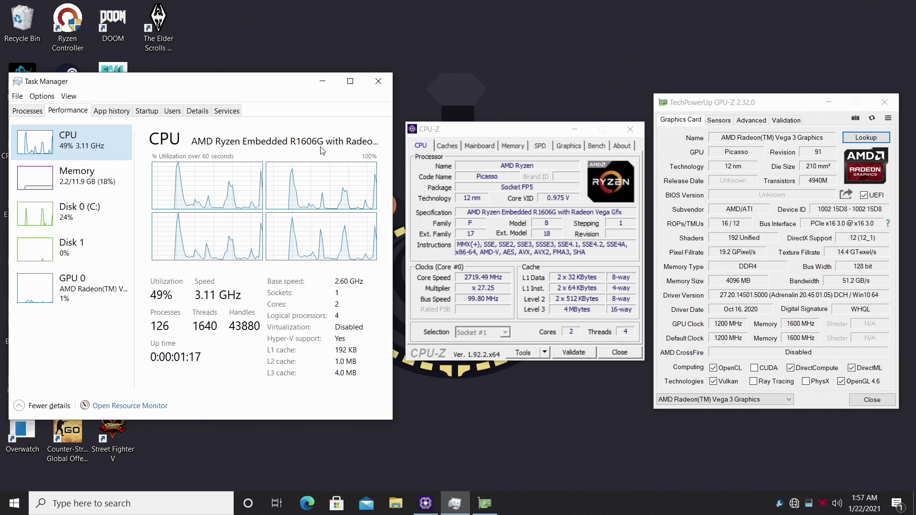
Step: Check in Task Manager that memory runs at 3200 MHz and GPU 0 has 4.0 GB dedicated memory
left_click(78, 184)
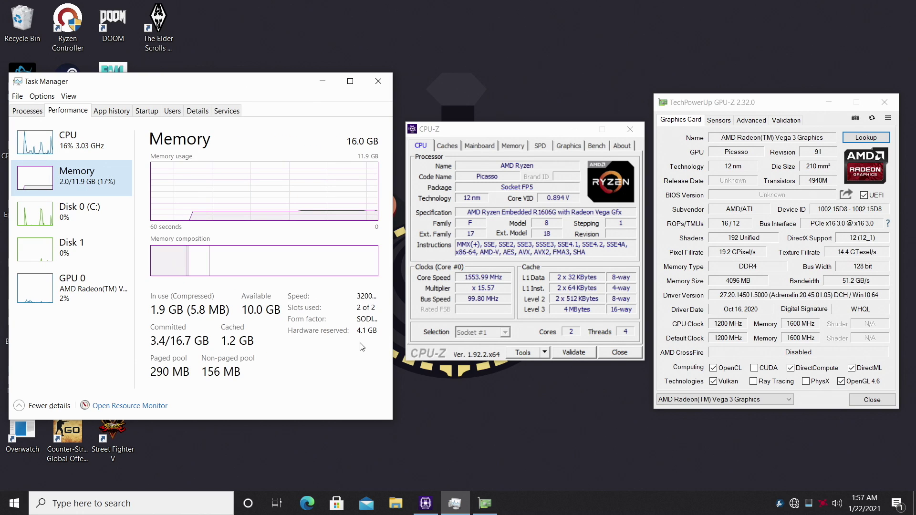
left_click_drag(393, 298, 458, 275)
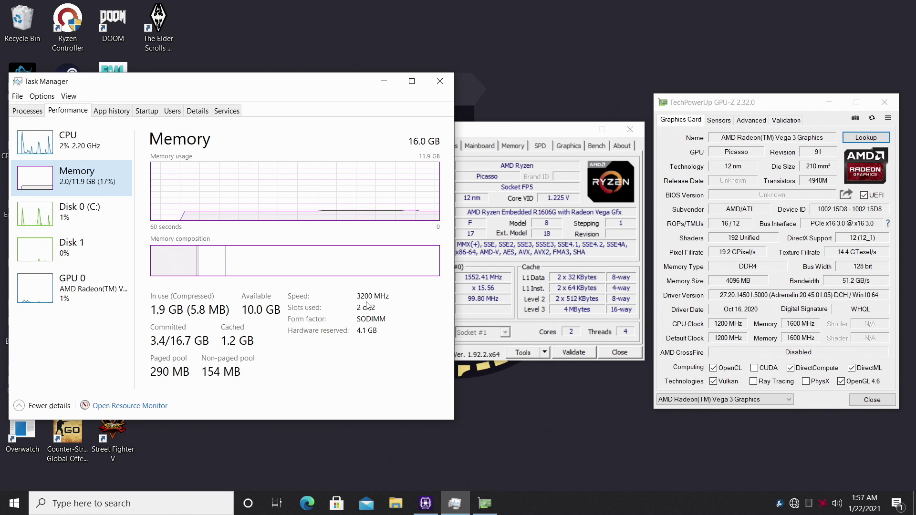
left_click(75, 286)
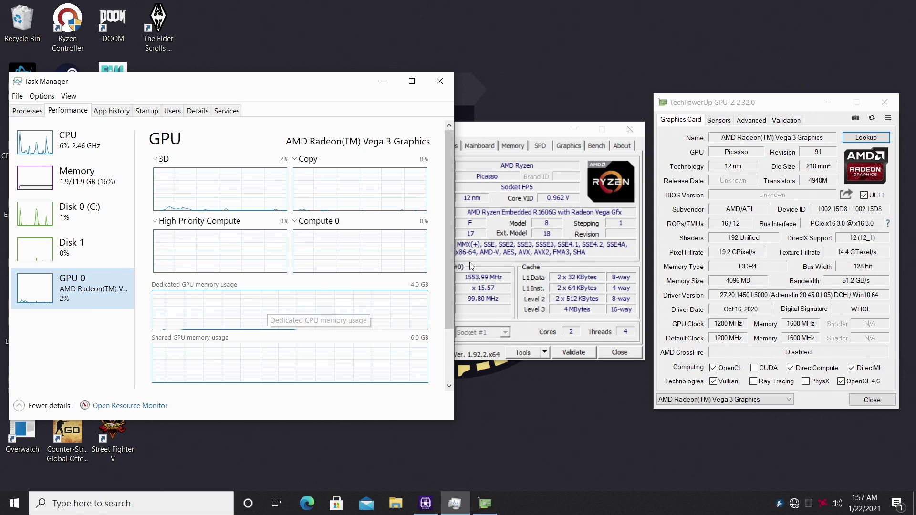
left_click_drag(447, 269, 446, 335)
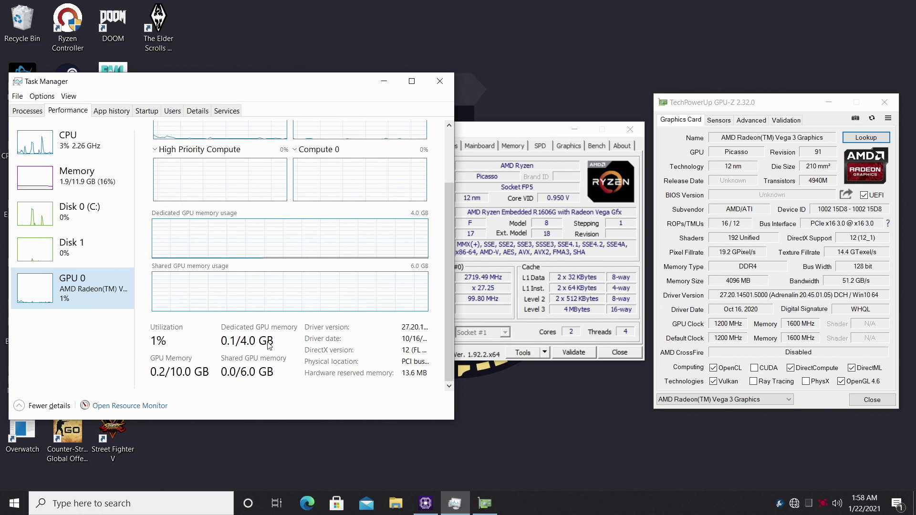
left_click_drag(444, 285, 384, 186)
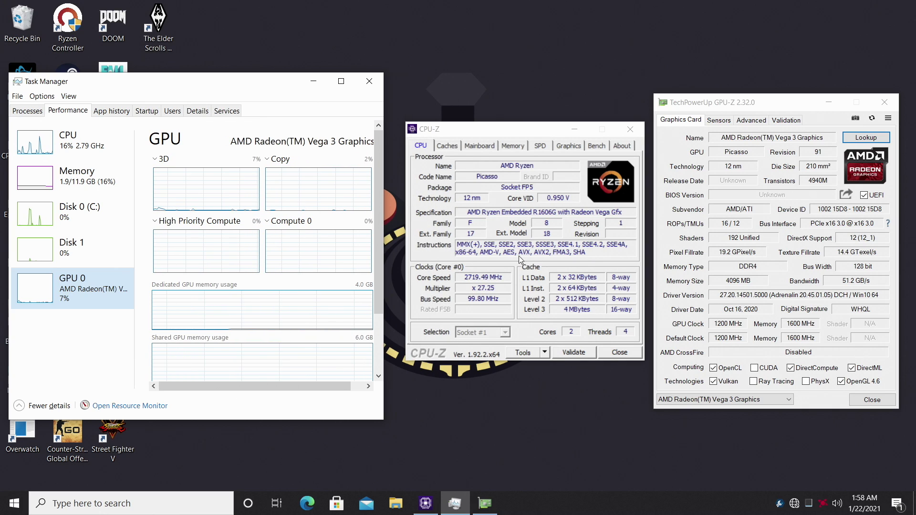
Step: Review CPU-Z's Memory tab, then close CPU-Z and GPU-Z
left_click(506, 146)
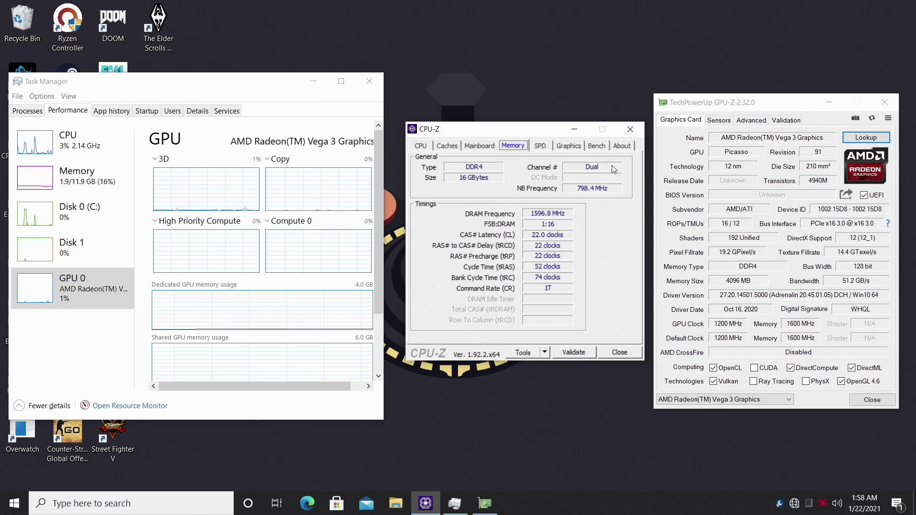
left_click(754, 105)
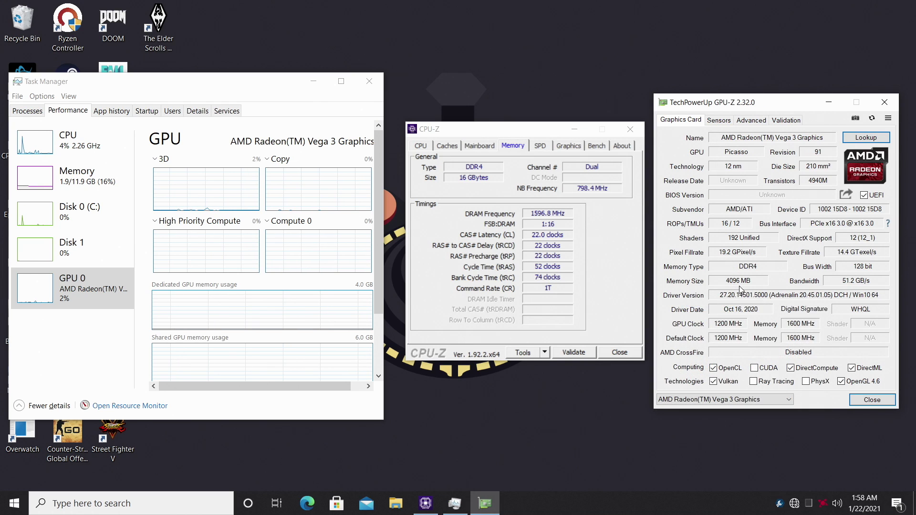
left_click(630, 129)
left_click(885, 101)
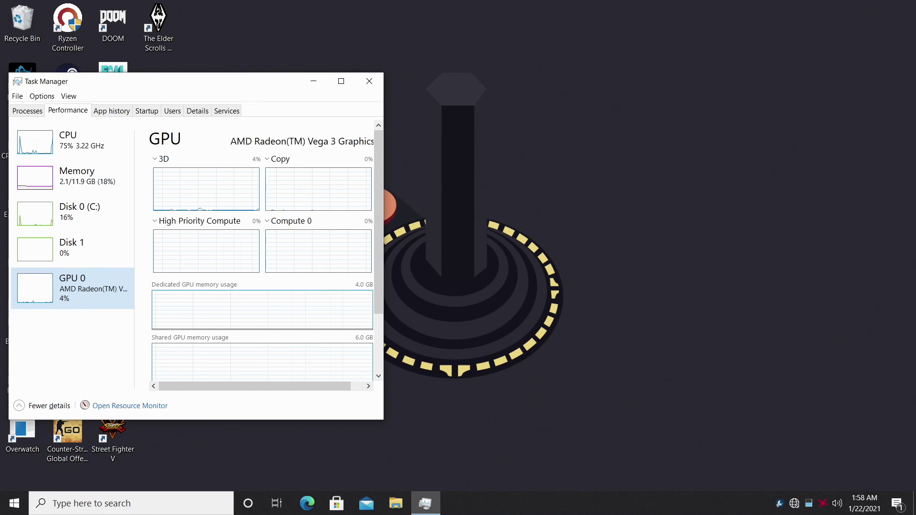
left_click_drag(247, 90, 500, 80)
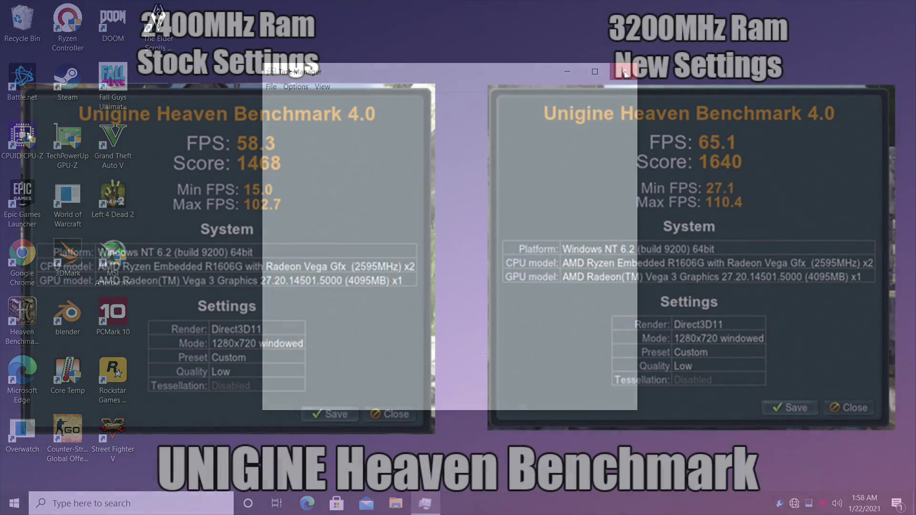